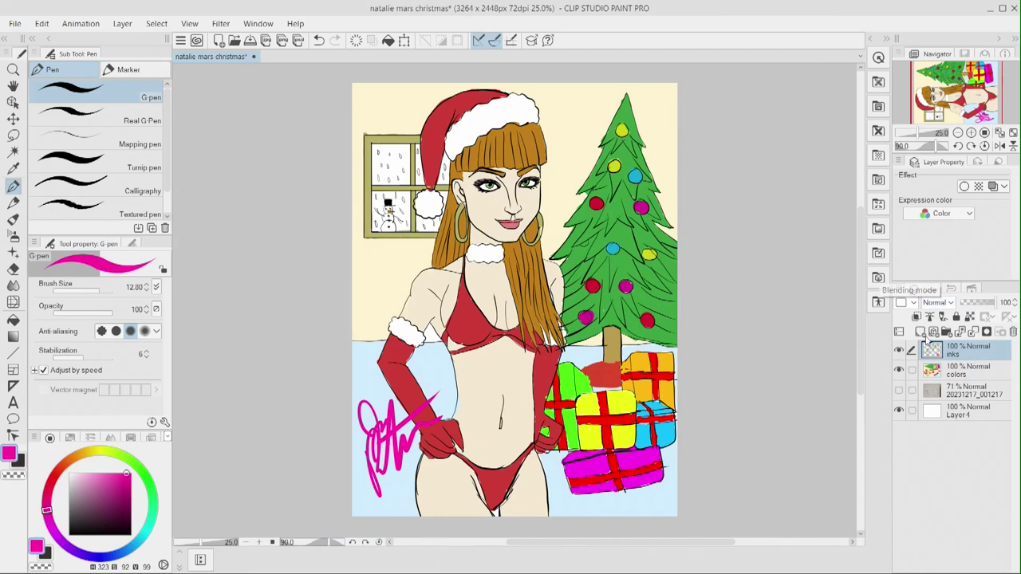
# Add a Multiply layer above the inks and set the G-pen to a light tan skin shade at brush size 17.78
pyautogui.click(929, 50)
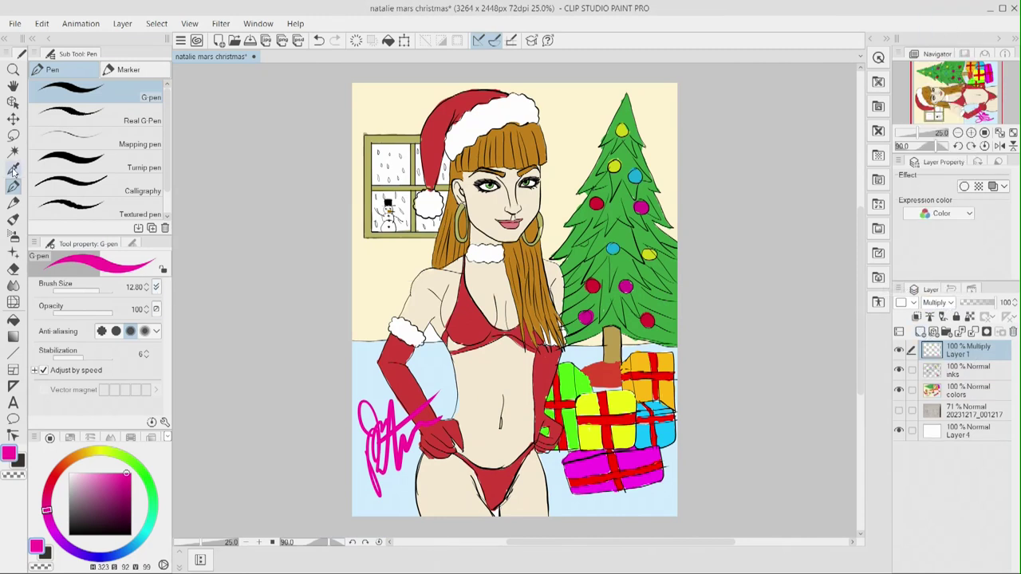
pyautogui.keyDown('alt'); pyautogui.click(485, 387); pyautogui.keyUp('alt')
pyautogui.moveTo(482, 368); pyautogui.dragTo(480, 407)
pyautogui.click(319, 41)
pyautogui.click(84, 478)
pyautogui.click(102, 284)
pyautogui.moveTo(469, 458)
pyautogui.mouseDown()
pyautogui.moveTo(469, 355)
pyautogui.moveTo(458, 355)
pyautogui.moveTo(459, 382)
pyautogui.moveTo(470, 370)
pyautogui.moveTo(462, 392)
pyautogui.mouseUp()
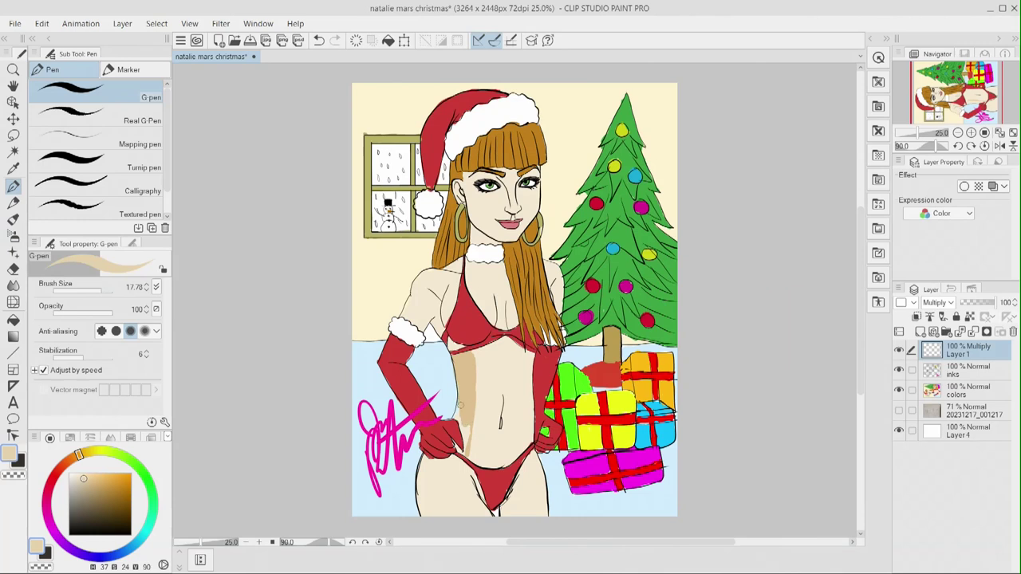
pyautogui.moveTo(465, 430); pyautogui.dragTo(466, 455)
pyautogui.click(318, 41)
pyautogui.click(319, 40)
pyautogui.click(320, 43)
pyautogui.click(320, 43)
pyautogui.click(320, 43)
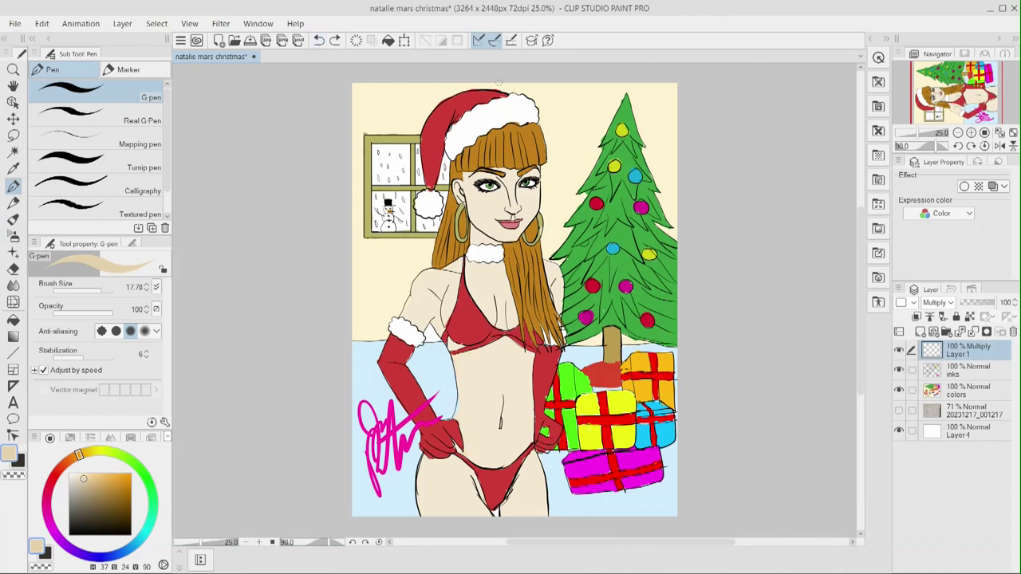
pyautogui.click(319, 41)
# Sample the Santa hat's red and shade the hat and the bikini top with the G-pen
pyautogui.click(14, 168)
pyautogui.click(439, 148)
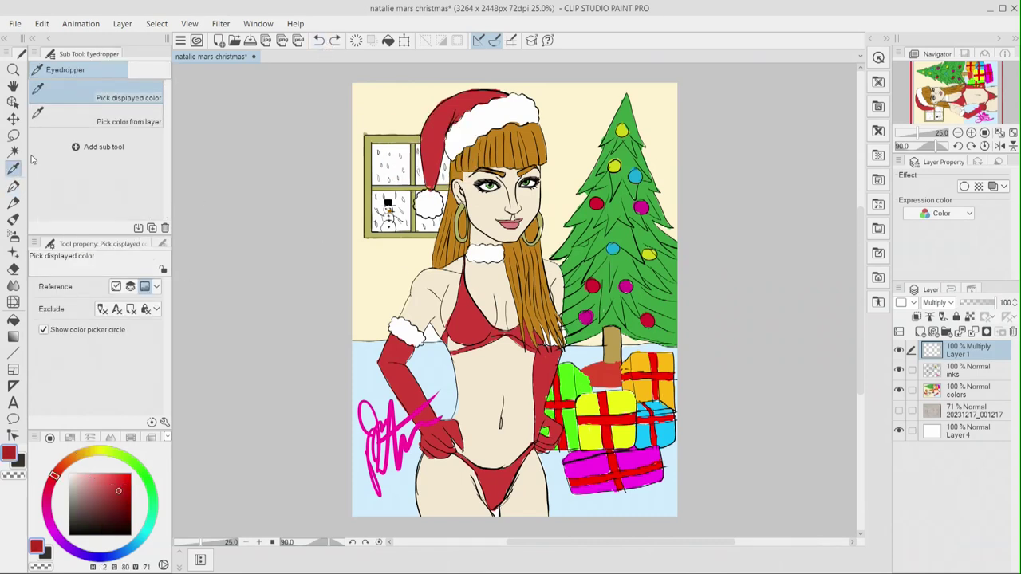
pyautogui.press('p')
pyautogui.moveTo(458, 109)
pyautogui.mouseDown()
pyautogui.moveTo(431, 189)
pyautogui.moveTo(452, 113)
pyautogui.moveTo(490, 100)
pyautogui.moveTo(473, 107)
pyautogui.mouseUp()
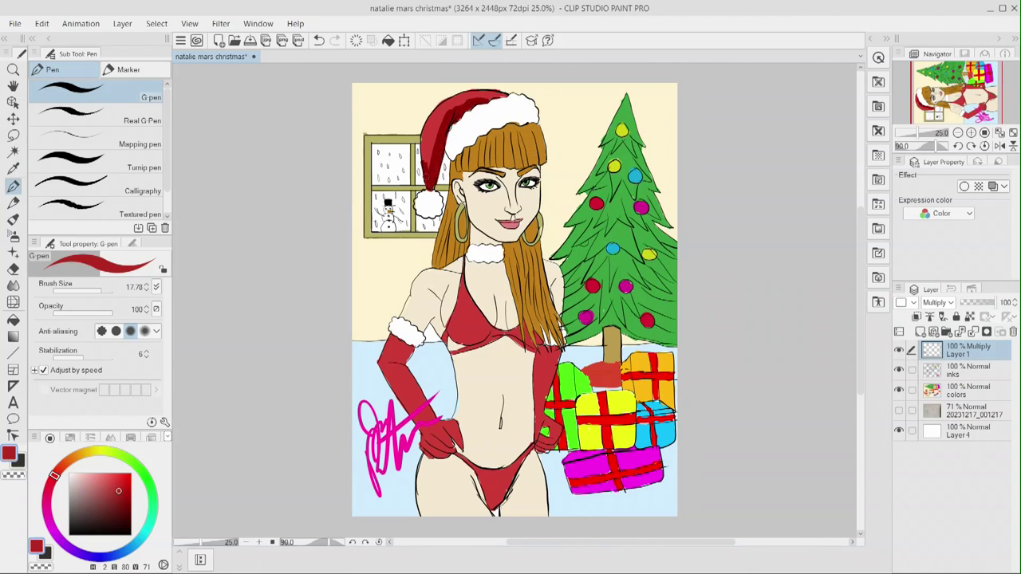
pyautogui.moveTo(470, 301)
pyautogui.mouseDown()
pyautogui.moveTo(463, 335)
pyautogui.moveTo(477, 338)
pyautogui.moveTo(451, 327)
pyautogui.moveTo(477, 343)
pyautogui.mouseUp()
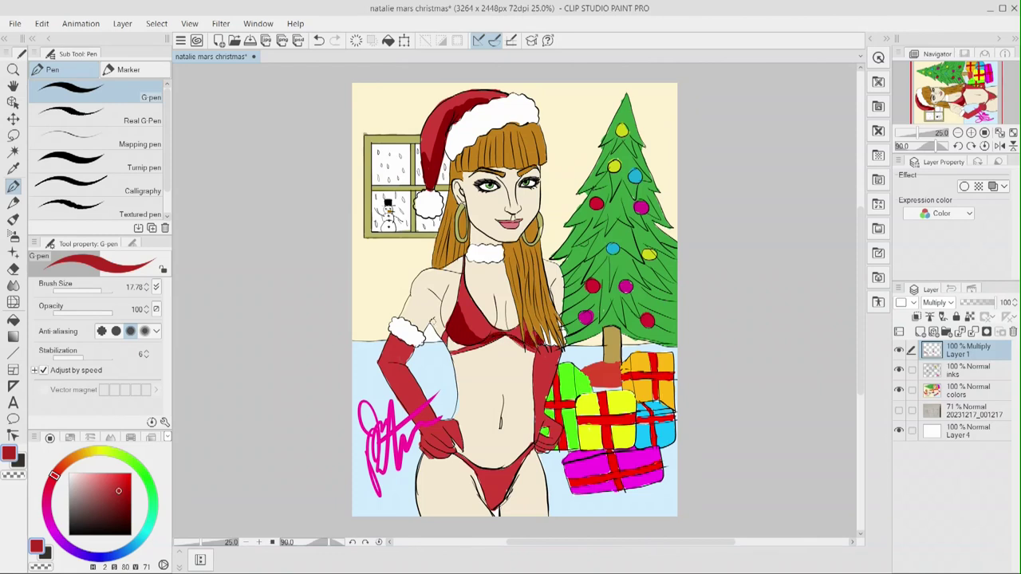
# Shade both red gloves and the bikini bottom with the same red
pyautogui.moveTo(423, 408); pyautogui.dragTo(407, 372)
pyautogui.moveTo(439, 445); pyautogui.dragTo(424, 458)
pyautogui.moveTo(460, 429); pyautogui.dragTo(445, 448)
pyautogui.moveTo(542, 361); pyautogui.dragTo(532, 408)
pyautogui.moveTo(538, 358); pyautogui.dragTo(532, 376)
pyautogui.moveTo(479, 473); pyautogui.dragTo(501, 509)
# Sample the skin, darken it to hue 37, saturation 25, value 89, and shade the navel, hips and thighs
pyautogui.click(14, 168)
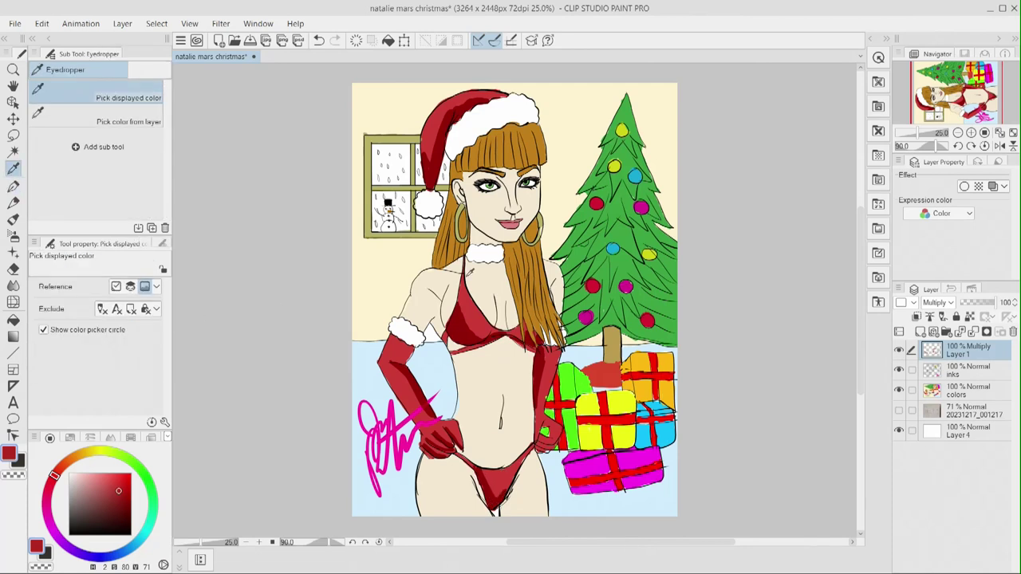
pyautogui.click(483, 415)
pyautogui.click(85, 480)
pyautogui.click(13, 187)
pyautogui.moveTo(507, 431)
pyautogui.mouseDown()
pyautogui.moveTo(502, 405)
pyautogui.moveTo(502, 435)
pyautogui.mouseUp()
pyautogui.moveTo(474, 483)
pyautogui.mouseDown()
pyautogui.moveTo(487, 515)
pyautogui.moveTo(484, 502)
pyautogui.moveTo(514, 516)
pyautogui.moveTo(477, 515)
pyautogui.mouseUp()
pyautogui.moveTo(466, 467)
pyautogui.mouseDown()
pyautogui.moveTo(426, 508)
pyautogui.moveTo(440, 523)
pyautogui.moveTo(416, 515)
pyautogui.mouseUp()
pyautogui.moveTo(541, 474)
pyautogui.mouseDown()
pyautogui.moveTo(544, 515)
pyautogui.moveTo(532, 451)
pyautogui.moveTo(519, 485)
pyautogui.moveTo(533, 514)
pyautogui.moveTo(531, 462)
pyautogui.mouseUp()
pyautogui.moveTo(427, 461)
pyautogui.mouseDown()
pyautogui.moveTo(423, 491)
pyautogui.moveTo(435, 516)
pyautogui.mouseUp()
pyautogui.moveTo(459, 474)
pyautogui.mouseDown()
pyautogui.moveTo(455, 516)
pyautogui.moveTo(438, 473)
pyautogui.mouseUp()
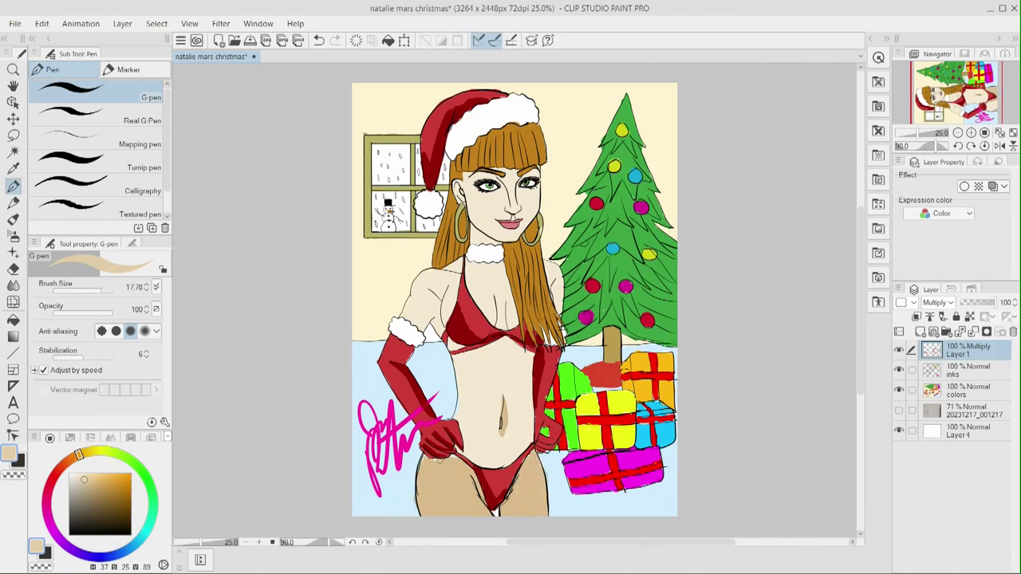
# Shade both sides of the torso, the upper arm, the chest and the neck with the tan skin shade
pyautogui.moveTo(532, 384); pyautogui.dragTo(524, 449)
pyautogui.moveTo(532, 413); pyautogui.dragTo(520, 455)
pyautogui.moveTo(528, 348); pyautogui.dragTo(524, 426)
pyautogui.moveTo(459, 397); pyautogui.dragTo(466, 457)
pyautogui.moveTo(422, 321)
pyautogui.mouseDown()
pyautogui.moveTo(432, 297)
pyautogui.moveTo(420, 328)
pyautogui.moveTo(443, 336)
pyautogui.mouseUp()
pyautogui.moveTo(496, 300)
pyautogui.mouseDown()
pyautogui.moveTo(501, 327)
pyautogui.moveTo(499, 301)
pyautogui.mouseUp()
pyautogui.moveTo(472, 229); pyautogui.dragTo(500, 243)
# Shade the face around the nose, brow and cheek, undoing the unwanted strokes
pyautogui.moveTo(515, 180); pyautogui.dragTo(510, 212)
pyautogui.click(319, 41)
pyautogui.click(318, 44)
pyautogui.moveTo(510, 171); pyautogui.dragTo(496, 171)
pyautogui.moveTo(462, 176)
pyautogui.mouseDown()
pyautogui.moveTo(490, 170)
pyautogui.moveTo(461, 198)
pyautogui.moveTo(509, 205)
pyautogui.mouseUp()
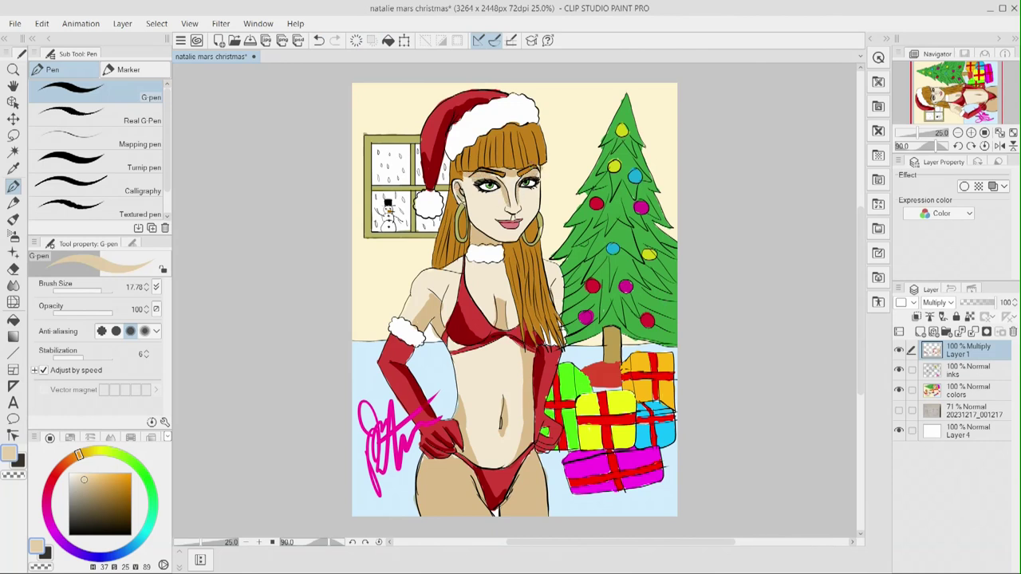
pyautogui.click(319, 39)
pyautogui.click(319, 40)
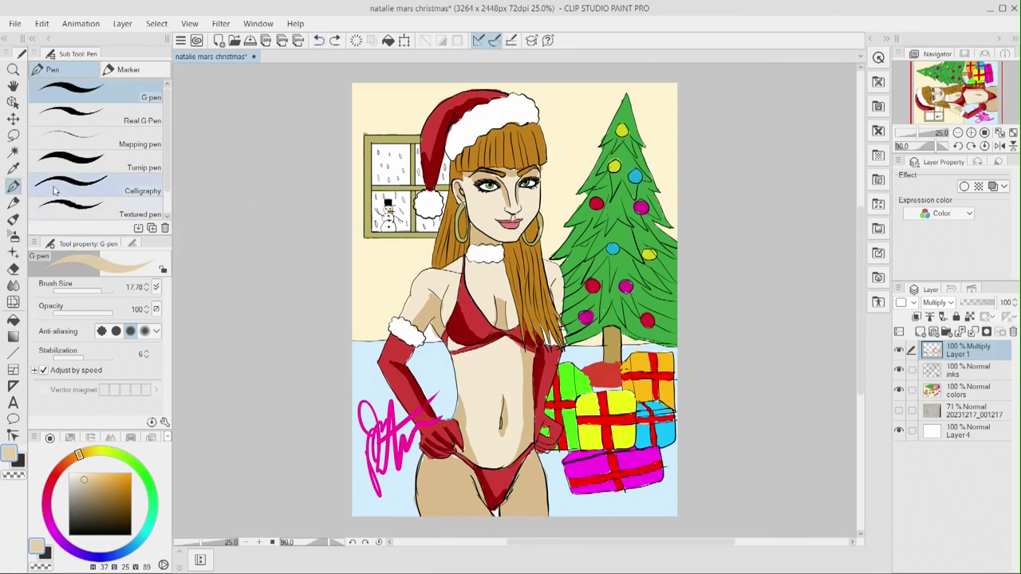
# Shade the hat's white fur trim, its pompom and the fur collar with a light grey
pyautogui.keyDown('alt'); pyautogui.click(206, 185); pyautogui.keyUp('alt')
pyautogui.moveTo(459, 133)
pyautogui.mouseDown()
pyautogui.moveTo(453, 149)
pyautogui.moveTo(528, 120)
pyautogui.moveTo(534, 106)
pyautogui.moveTo(478, 135)
pyautogui.mouseUp()
pyautogui.moveTo(434, 193)
pyautogui.mouseDown()
pyautogui.moveTo(443, 205)
pyautogui.moveTo(434, 214)
pyautogui.mouseUp()
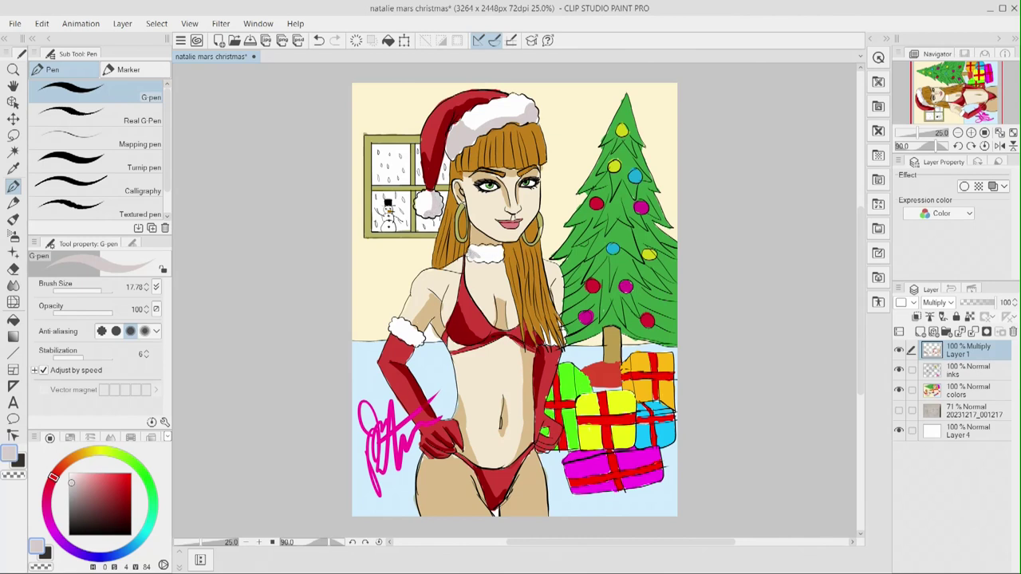
# Sample the hair colour, darken it to hue 36, saturation 81, value 64, and shade the bangs
pyautogui.press('i')
pyautogui.click(507, 161)
pyautogui.press('p')
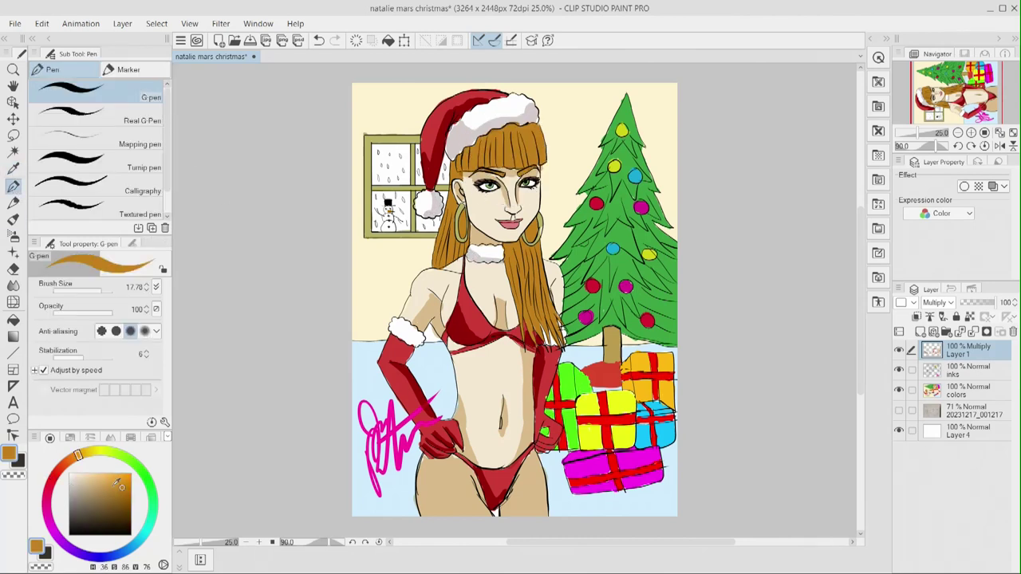
pyautogui.moveTo(481, 146); pyautogui.dragTo(481, 169)
pyautogui.moveTo(487, 144)
pyautogui.mouseDown()
pyautogui.moveTo(488, 167)
pyautogui.moveTo(458, 169)
pyautogui.moveTo(514, 168)
pyautogui.moveTo(544, 151)
pyautogui.moveTo(493, 158)
pyautogui.mouseUp()
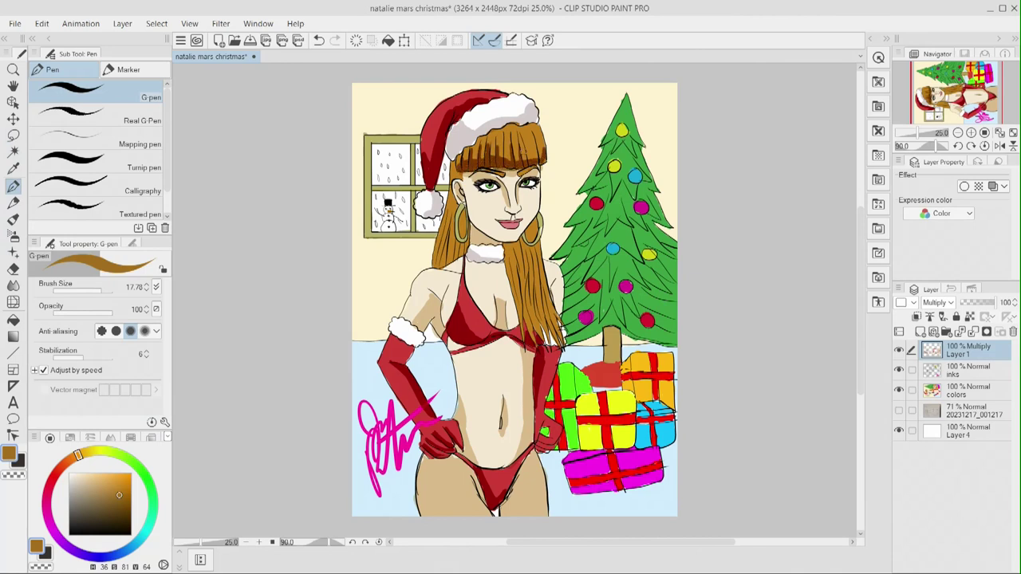
# Shade the long hair strands on both sides of the face and neck with the darker brown
pyautogui.moveTo(469, 240); pyautogui.dragTo(452, 262)
pyautogui.moveTo(460, 210)
pyautogui.mouseDown()
pyautogui.moveTo(469, 245)
pyautogui.moveTo(435, 270)
pyautogui.mouseUp()
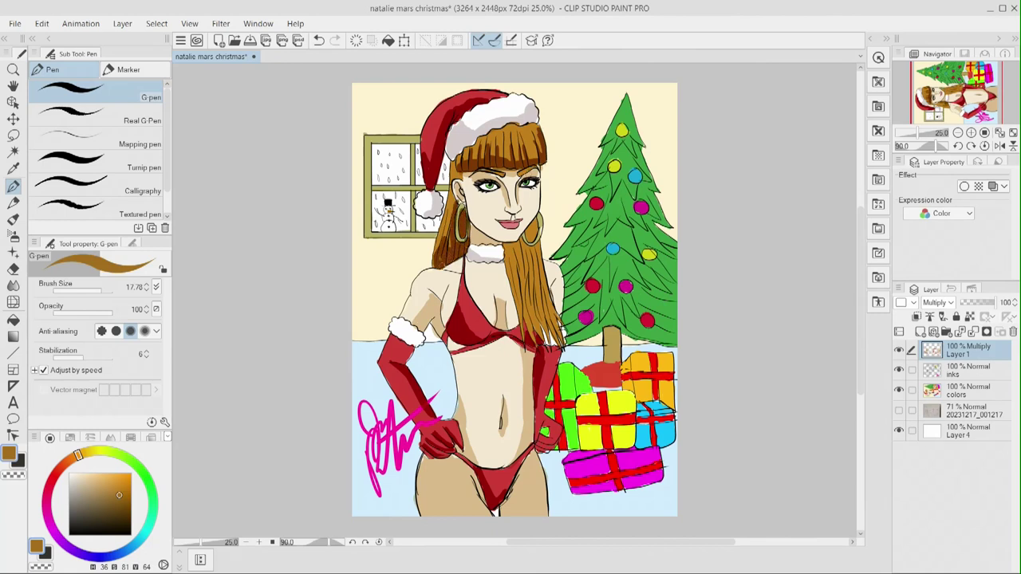
pyautogui.moveTo(453, 190); pyautogui.dragTo(434, 254)
pyautogui.moveTo(535, 219); pyautogui.dragTo(514, 274)
pyautogui.moveTo(504, 241); pyautogui.dragTo(524, 299)
pyautogui.moveTo(525, 274)
pyautogui.mouseDown()
pyautogui.moveTo(531, 318)
pyautogui.moveTo(542, 304)
pyautogui.mouseUp()
pyautogui.moveTo(529, 252); pyautogui.dragTo(549, 325)
pyautogui.moveTo(536, 254)
pyautogui.mouseDown()
pyautogui.moveTo(551, 317)
pyautogui.moveTo(538, 267)
pyautogui.mouseUp()
pyautogui.moveTo(519, 238); pyautogui.dragTo(535, 273)
pyautogui.moveTo(461, 163); pyautogui.dragTo(453, 180)
pyautogui.moveTo(456, 158); pyautogui.dragTo(448, 190)
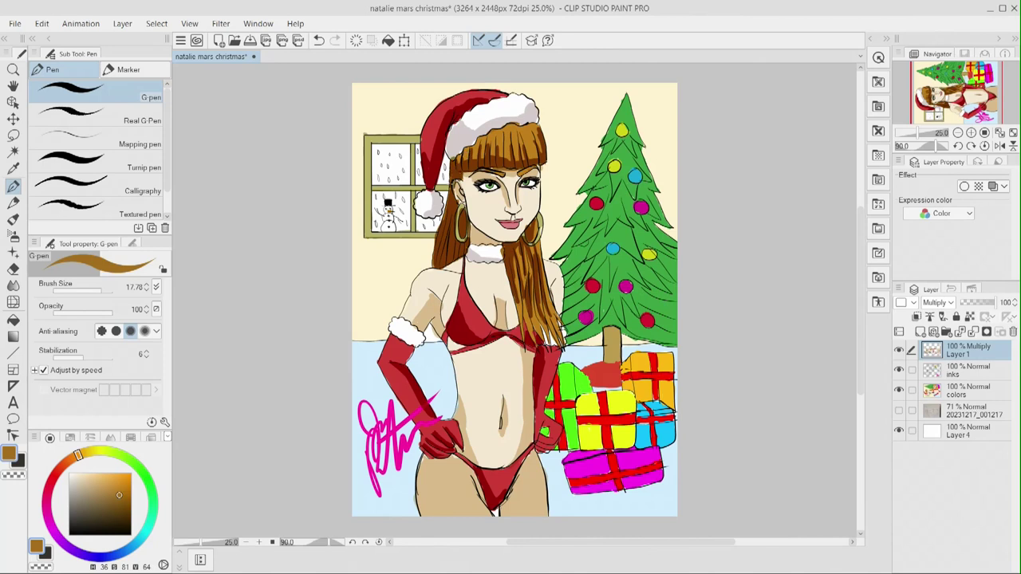
# Shade the lower and middle branches of the Christmas tree with green at hue 124, saturation 73, value 50
pyautogui.keyDown('alt'); pyautogui.click(655, 260); pyautogui.keyUp('alt')
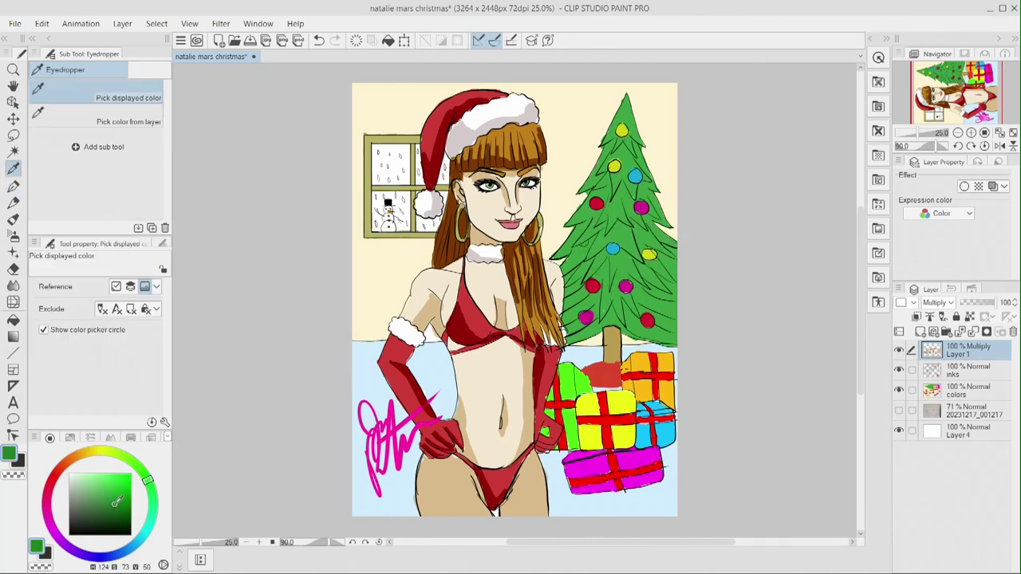
pyautogui.moveTo(616, 251)
pyautogui.mouseDown()
pyautogui.moveTo(643, 263)
pyautogui.moveTo(653, 294)
pyautogui.moveTo(676, 302)
pyautogui.moveTo(676, 287)
pyautogui.mouseUp()
pyautogui.moveTo(659, 252); pyautogui.dragTo(676, 261)
pyautogui.moveTo(622, 300)
pyautogui.mouseDown()
pyautogui.moveTo(642, 322)
pyautogui.moveTo(598, 329)
pyautogui.mouseUp()
pyautogui.moveTo(609, 261)
pyautogui.mouseDown()
pyautogui.moveTo(586, 285)
pyautogui.moveTo(617, 297)
pyautogui.mouseUp()
pyautogui.moveTo(605, 238)
pyautogui.mouseDown()
pyautogui.moveTo(581, 264)
pyautogui.moveTo(610, 249)
pyautogui.moveTo(569, 253)
pyautogui.mouseUp()
pyautogui.moveTo(623, 220); pyautogui.dragTo(603, 245)
pyautogui.moveTo(633, 220); pyautogui.dragTo(600, 244)
# Shade the tree's upper branches and the outer ends of its lowest branches in the same green
pyautogui.moveTo(618, 169)
pyautogui.mouseDown()
pyautogui.moveTo(606, 210)
pyautogui.moveTo(613, 203)
pyautogui.mouseUp()
pyautogui.moveTo(634, 183)
pyautogui.mouseDown()
pyautogui.moveTo(623, 206)
pyautogui.moveTo(593, 192)
pyautogui.mouseUp()
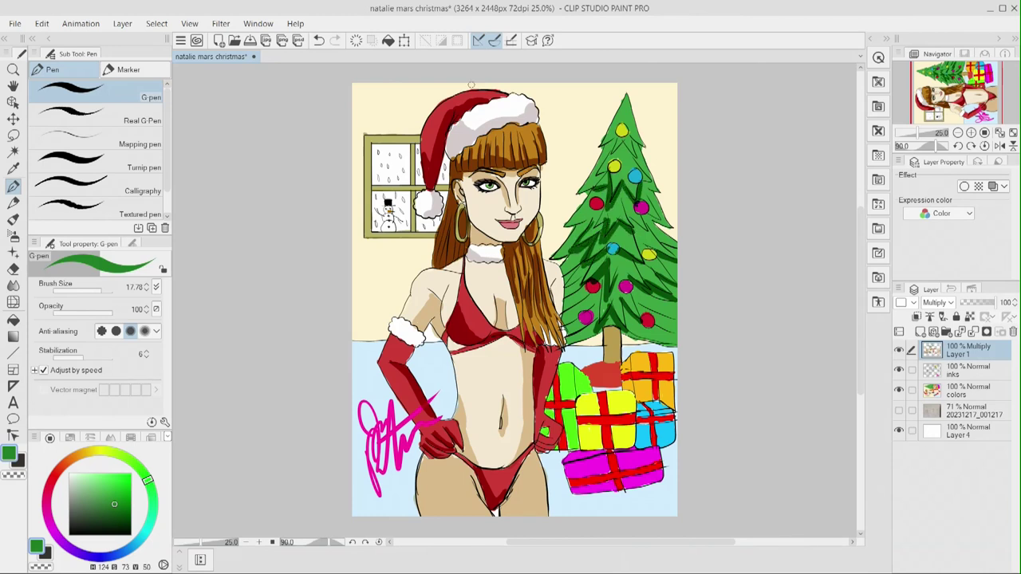
pyautogui.moveTo(636, 141)
pyautogui.mouseDown()
pyautogui.moveTo(621, 161)
pyautogui.moveTo(632, 165)
pyautogui.mouseUp()
pyautogui.moveTo(643, 142); pyautogui.dragTo(634, 164)
pyautogui.moveTo(593, 291)
pyautogui.mouseDown()
pyautogui.moveTo(565, 316)
pyautogui.moveTo(568, 295)
pyautogui.mouseUp()
pyautogui.moveTo(675, 303); pyautogui.dragTo(641, 324)
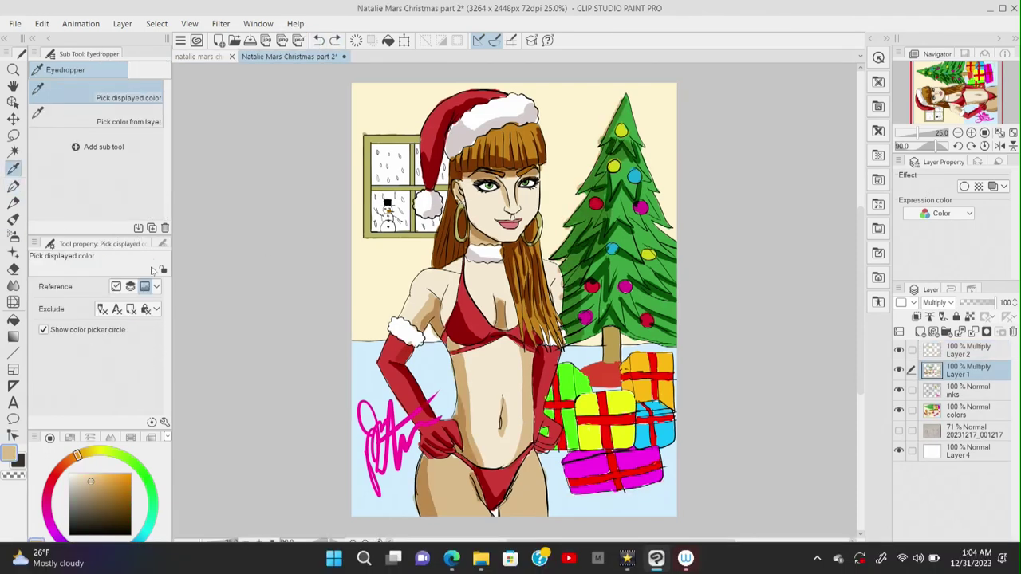
# Sample the floor's light blue and shade the floor beneath and beside the gifts on Layer 2
pyautogui.keyDown('alt'); pyautogui.click(598, 498); pyautogui.keyUp('alt')
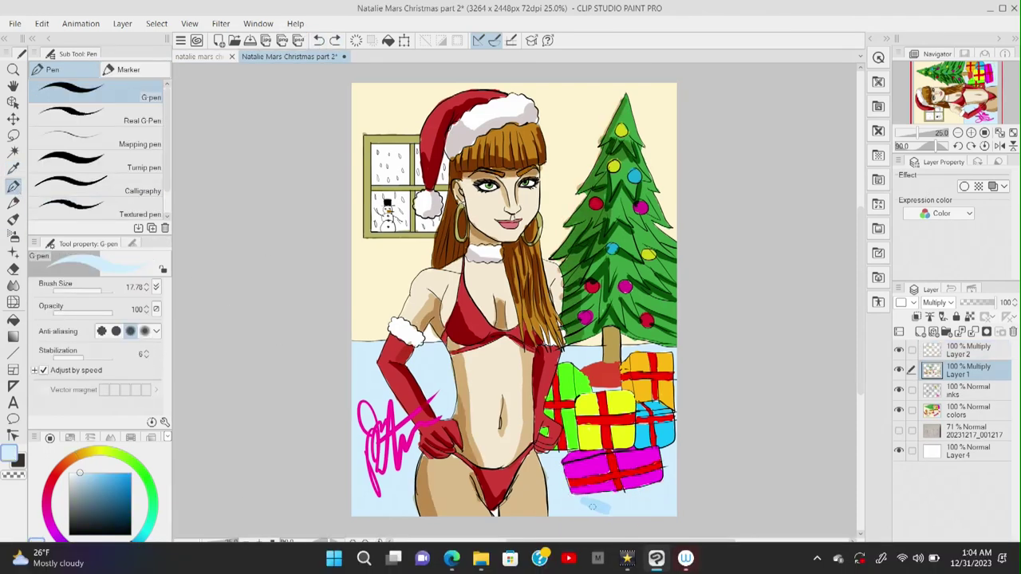
pyautogui.hotkey('alt', ']')
pyautogui.moveTo(574, 496)
pyautogui.mouseDown()
pyautogui.moveTo(596, 504)
pyautogui.moveTo(653, 490)
pyautogui.moveTo(668, 495)
pyautogui.moveTo(638, 509)
pyautogui.moveTo(672, 502)
pyautogui.mouseUp()
pyautogui.moveTo(673, 460); pyautogui.dragTo(664, 454)
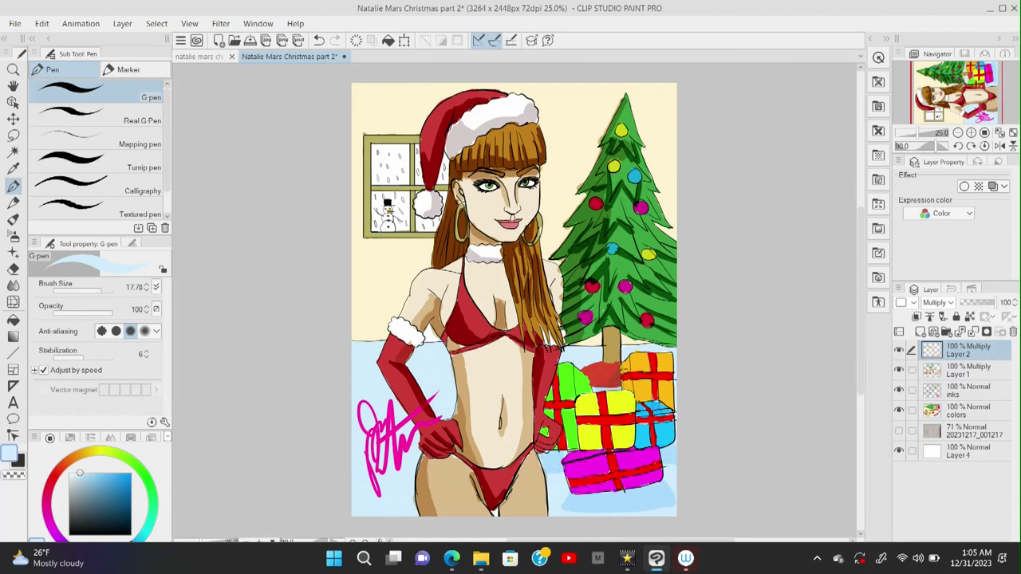
# Shade the floor along the base of the wall on both sides of the figure in light blue
pyautogui.moveTo(607, 329)
pyautogui.mouseDown()
pyautogui.moveTo(608, 361)
pyautogui.moveTo(603, 349)
pyautogui.moveTo(669, 348)
pyautogui.mouseUp()
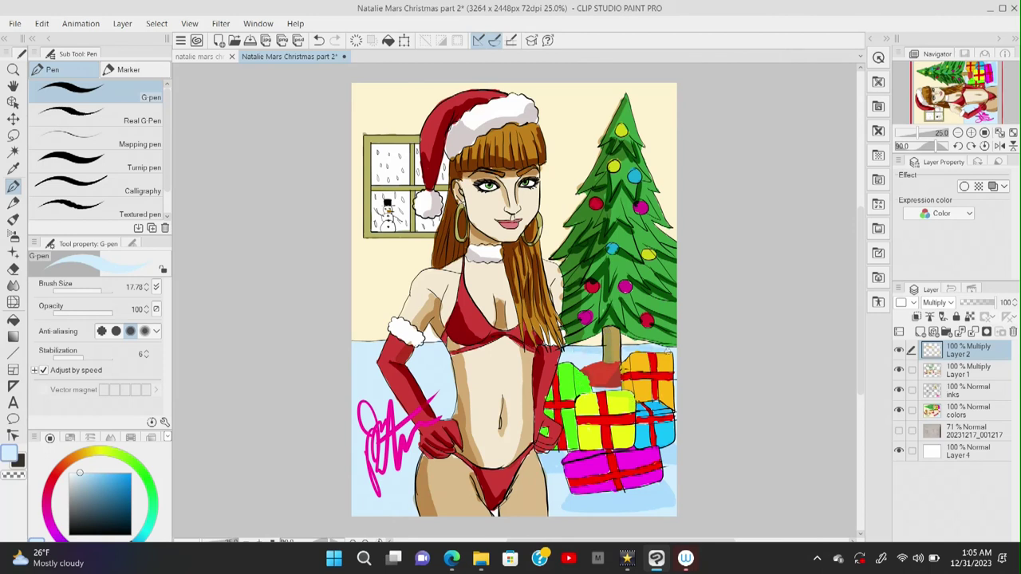
pyautogui.moveTo(418, 348); pyautogui.dragTo(447, 347)
pyautogui.moveTo(352, 344); pyautogui.dragTo(448, 353)
pyautogui.moveTo(560, 354); pyautogui.dragTo(602, 354)
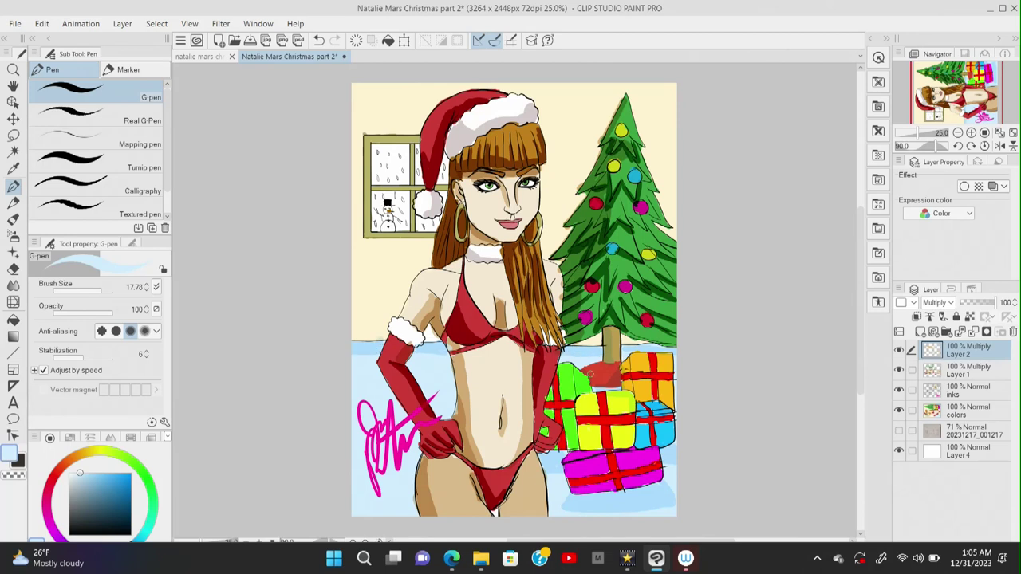
# Sample the olive colour of the window frame for the pen
pyautogui.keyDown('alt'); pyautogui.click(373, 229); pyautogui.keyUp('alt')
pyautogui.moveTo(380, 244)
pyautogui.mouseDown()
pyautogui.moveTo(359, 244)
pyautogui.moveTo(433, 243)
pyautogui.mouseUp()
pyautogui.moveTo(395, 239); pyautogui.dragTo(433, 239)
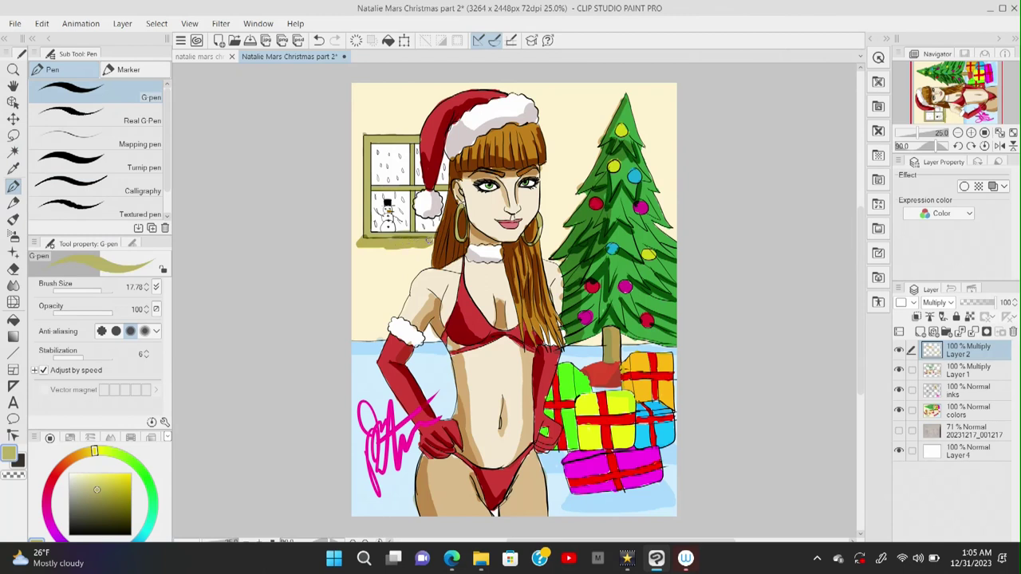
pyautogui.click(319, 41)
pyautogui.click(319, 41)
pyautogui.click(319, 40)
pyautogui.click(319, 41)
pyautogui.click(319, 41)
# Paint an olive shadow strip on the wall directly beneath the window frame
pyautogui.moveTo(364, 239)
pyautogui.mouseDown()
pyautogui.moveTo(355, 250)
pyautogui.moveTo(435, 250)
pyautogui.mouseUp()
pyautogui.moveTo(363, 243); pyautogui.dragTo(435, 241)
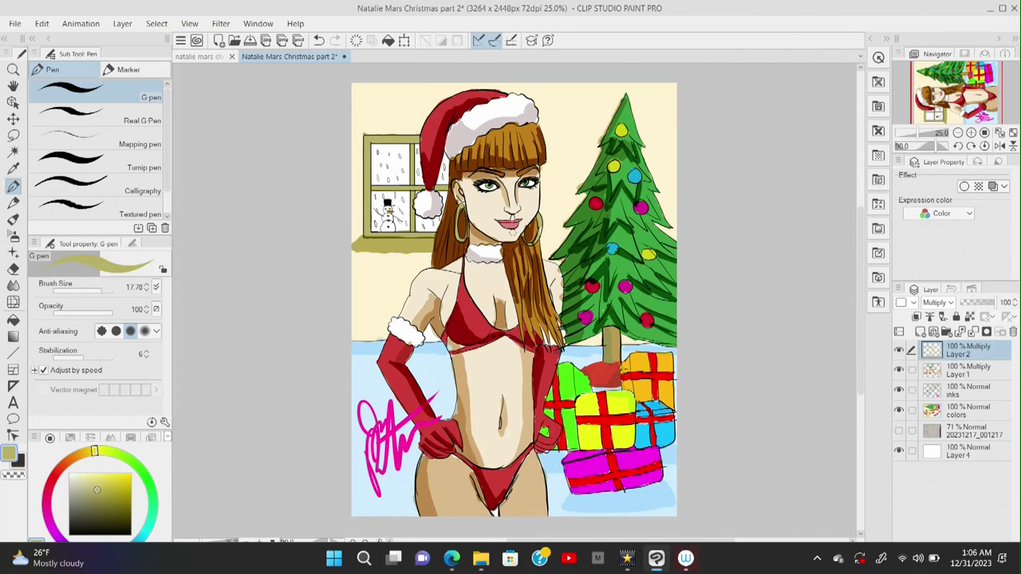
# Sample the lips' pink and set the G-pen to a slightly darker tone at brush size 4.05
pyautogui.press('i')
pyautogui.click(511, 225)
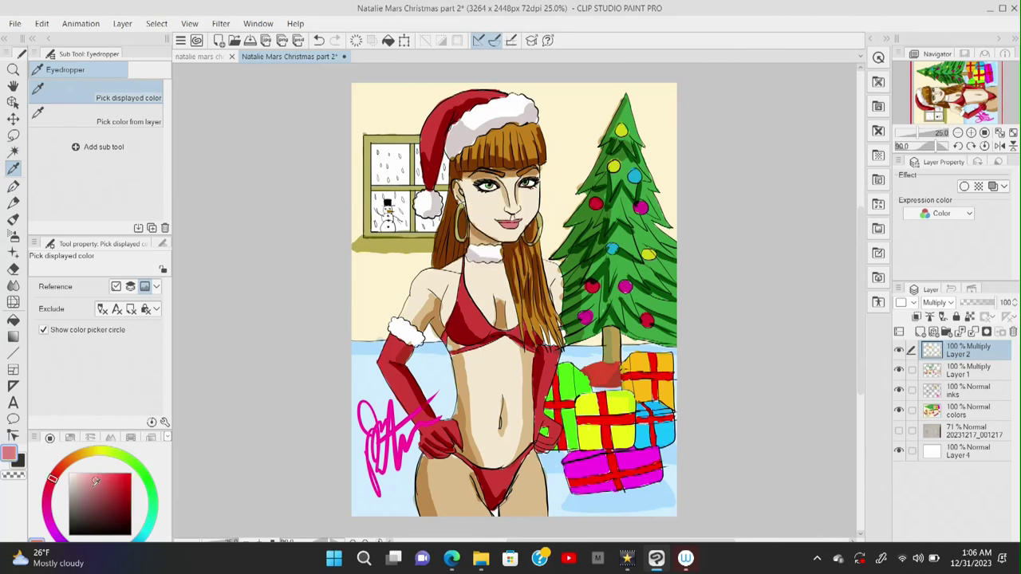
pyautogui.press('p')
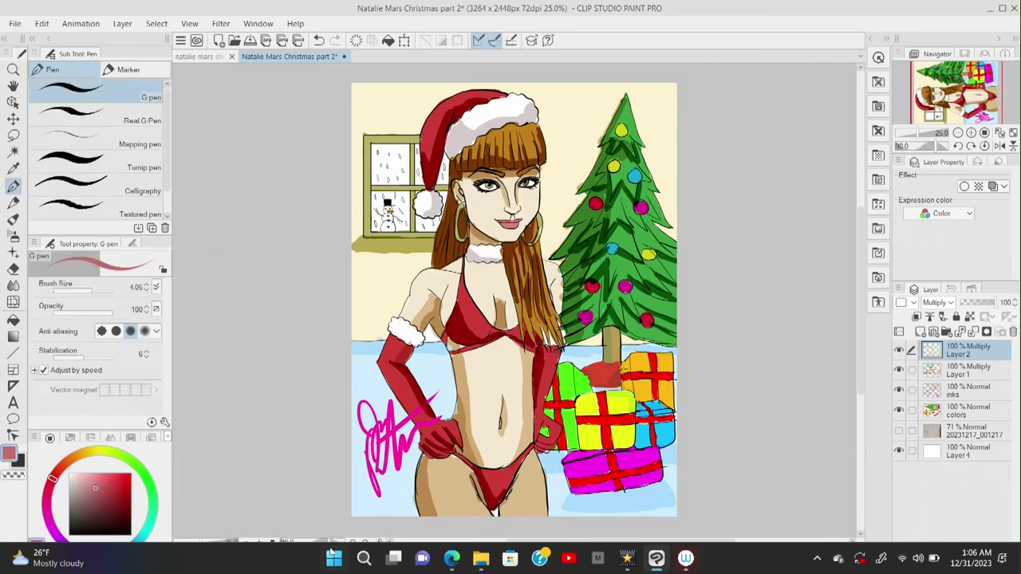
pyautogui.moveTo(735, 13); pyautogui.dragTo(385, 55)
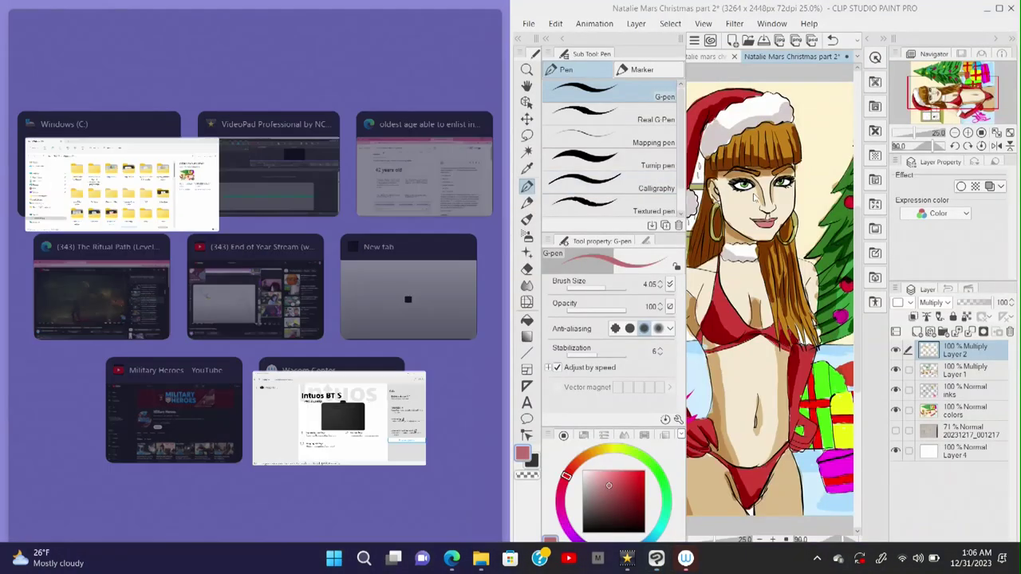
pyautogui.click(999, 10)
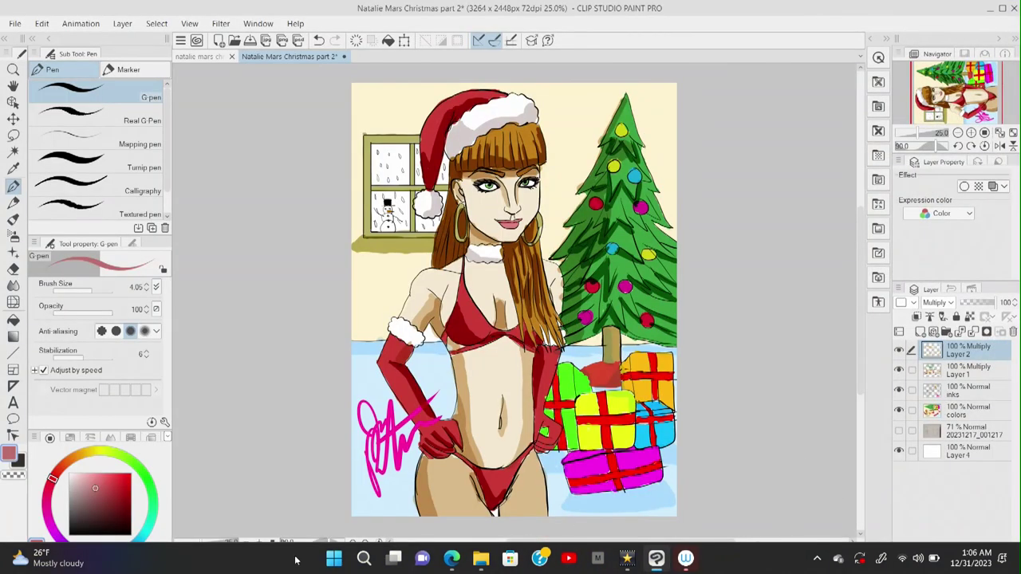
pyautogui.moveTo(882, 4); pyautogui.dragTo(875, 4)
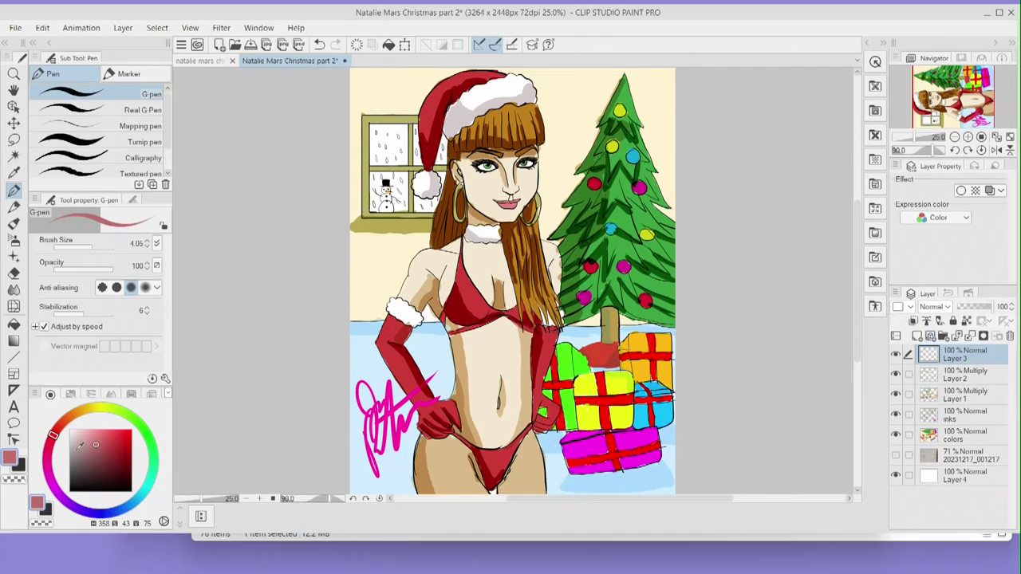
# Sample the wall's cream, adjust it to hue 44, saturation 25, value 90, and fill Layer 3 with it
pyautogui.moveTo(76, 448); pyautogui.dragTo(74, 435)
pyautogui.click(14, 172)
pyautogui.click(353, 112)
pyautogui.click(86, 437)
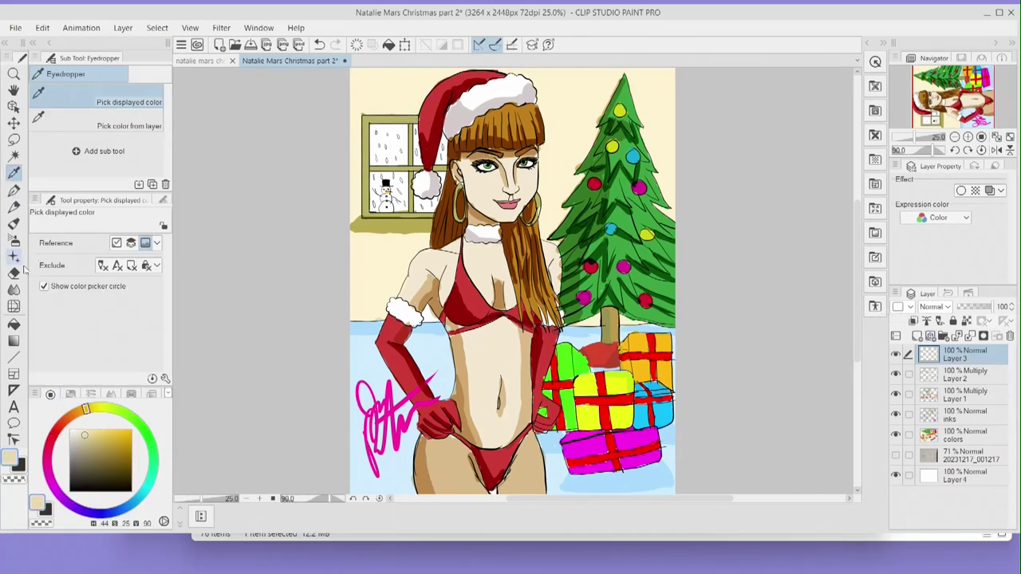
pyautogui.press('g')
pyautogui.click(377, 260)
# Change Layer 3's blending mode to Darken
pyautogui.moveTo(977, 308)
pyautogui.mouseDown()
pyautogui.moveTo(965, 313)
pyautogui.moveTo(994, 310)
pyautogui.moveTo(980, 312)
pyautogui.mouseUp()
pyautogui.click(936, 308)
pyautogui.click(930, 25)
pyautogui.click(947, 295)
pyautogui.click(947, 306)
pyautogui.click(941, 166)
pyautogui.click(937, 307)
pyautogui.click(933, 25)
# Refill Layer 3 with a darker tan-brown and lower the layer's opacity to 26 percent
pyautogui.click(93, 444)
pyautogui.click(384, 256)
pyautogui.click(104, 451)
pyautogui.moveTo(980, 306); pyautogui.dragTo(969, 299)
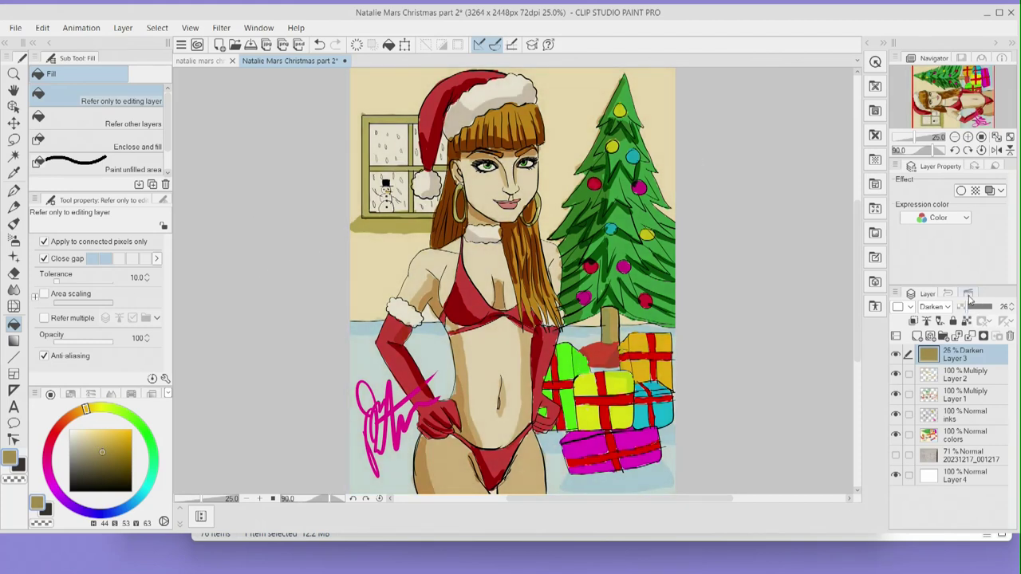
# Sample the light skin tone and paint a highlight on the upper arm and shoulder with the G-pen at size 10.86
pyautogui.click(14, 172)
pyautogui.click(433, 255)
pyautogui.click(14, 190)
pyautogui.click(99, 246)
pyautogui.moveTo(401, 298)
pyautogui.mouseDown()
pyautogui.moveTo(442, 252)
pyautogui.moveTo(457, 254)
pyautogui.mouseUp()
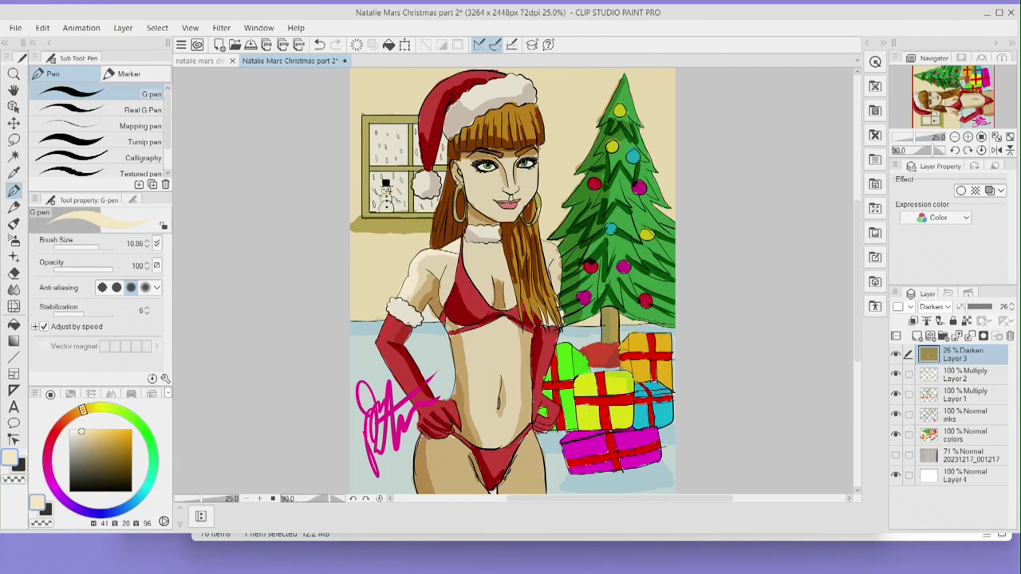
# Undo the last highlight strokes and lighten the brush colour to a pale pink with hue 2, saturation 23, value 99
pyautogui.click(318, 44)
pyautogui.click(93, 433)
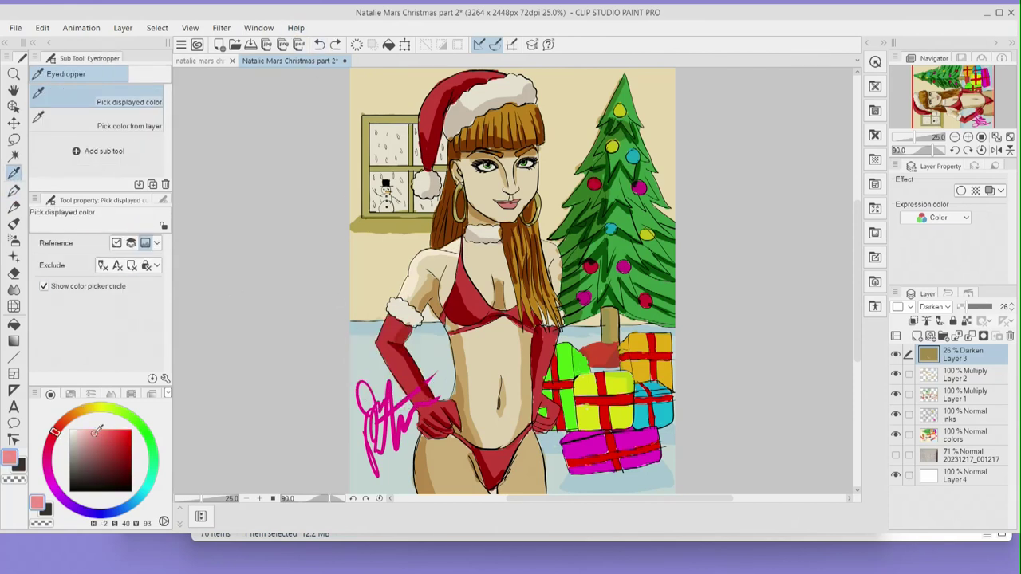
pyautogui.click(13, 190)
pyautogui.click(319, 45)
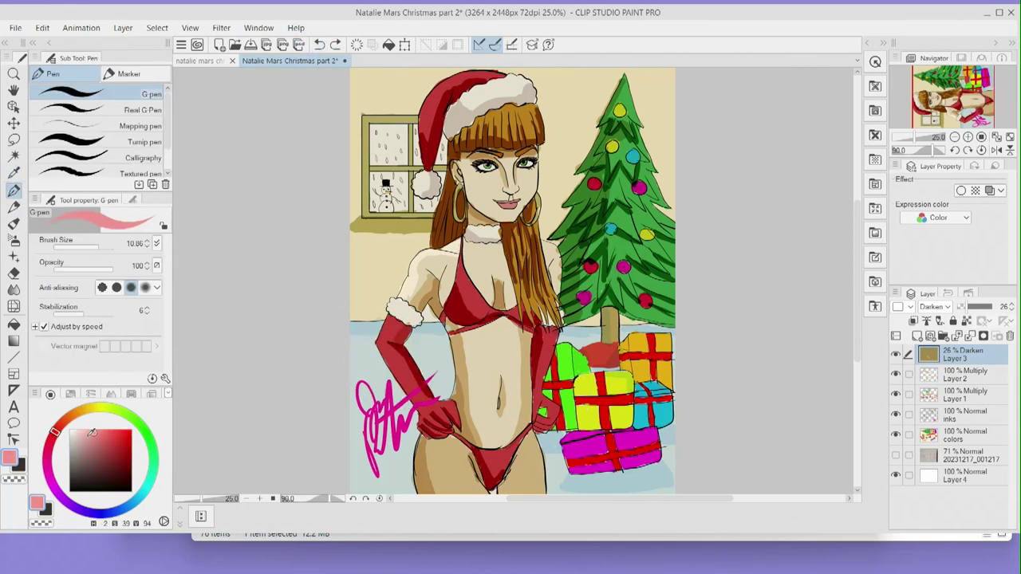
pyautogui.click(83, 430)
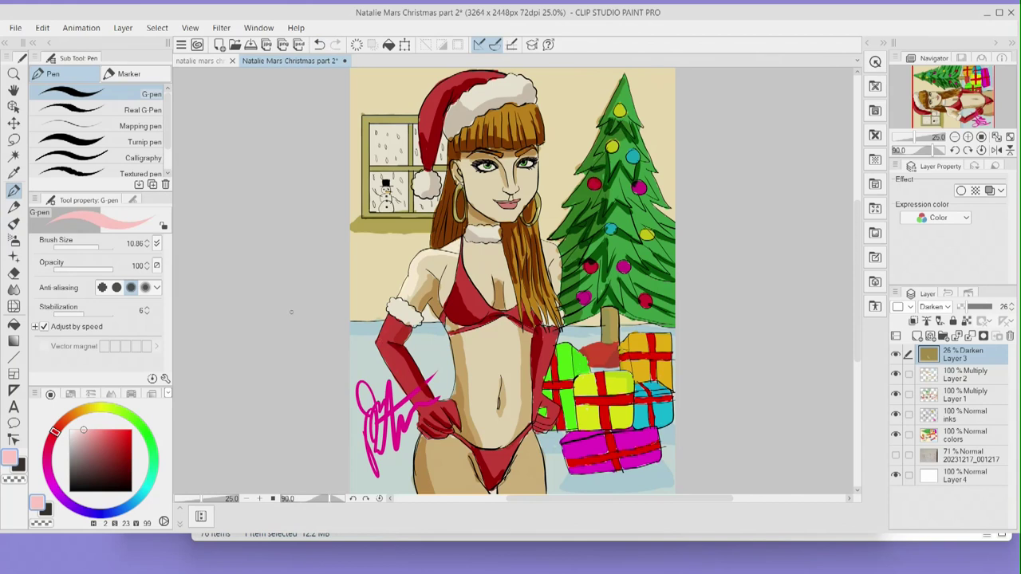
# Sample the pale skin tone and paint G-pen highlights on the face, the neck area and the middle of the stomach
pyautogui.click(14, 172)
pyautogui.click(479, 194)
pyautogui.click(409, 285)
pyautogui.click(14, 190)
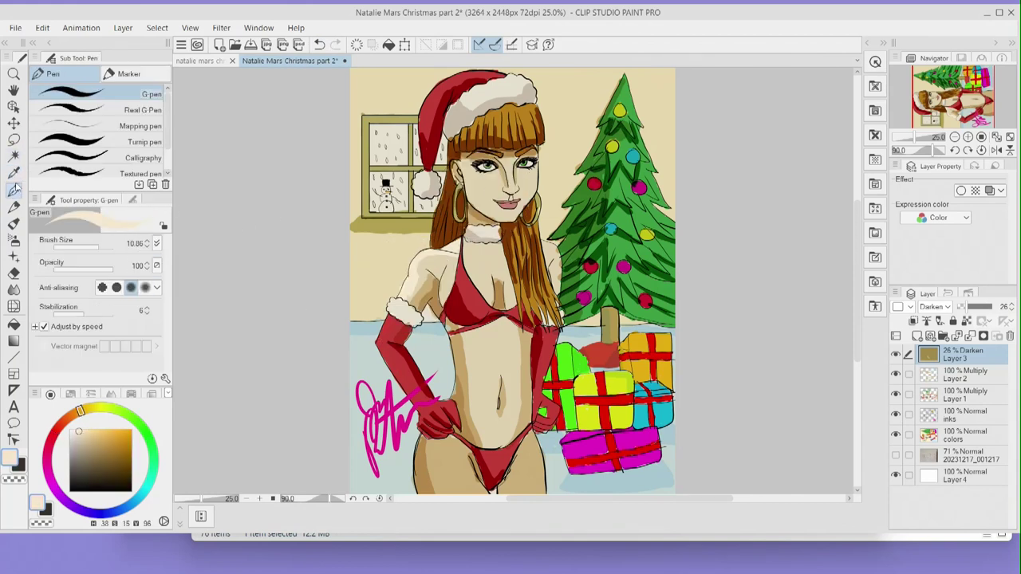
pyautogui.moveTo(473, 198); pyautogui.dragTo(509, 218)
pyautogui.moveTo(469, 170)
pyautogui.mouseDown()
pyautogui.moveTo(482, 201)
pyautogui.moveTo(470, 160)
pyautogui.moveTo(488, 175)
pyautogui.moveTo(529, 171)
pyautogui.moveTo(527, 200)
pyautogui.moveTo(534, 181)
pyautogui.mouseUp()
pyautogui.moveTo(502, 375)
pyautogui.mouseDown()
pyautogui.moveTo(504, 343)
pyautogui.moveTo(506, 353)
pyautogui.mouseUp()
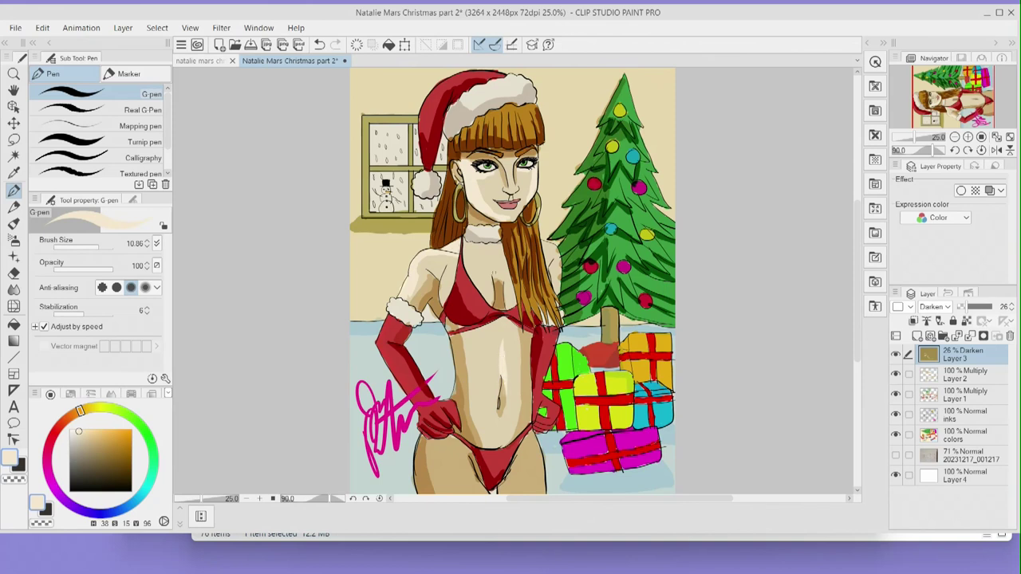
# Add more pale skin highlights to the chest, the shoulder beside the tree and the thigh below it
pyautogui.moveTo(451, 264)
pyautogui.mouseDown()
pyautogui.moveTo(443, 298)
pyautogui.moveTo(492, 304)
pyautogui.mouseUp()
pyautogui.moveTo(508, 277); pyautogui.dragTo(508, 306)
pyautogui.moveTo(550, 244); pyautogui.dragTo(557, 281)
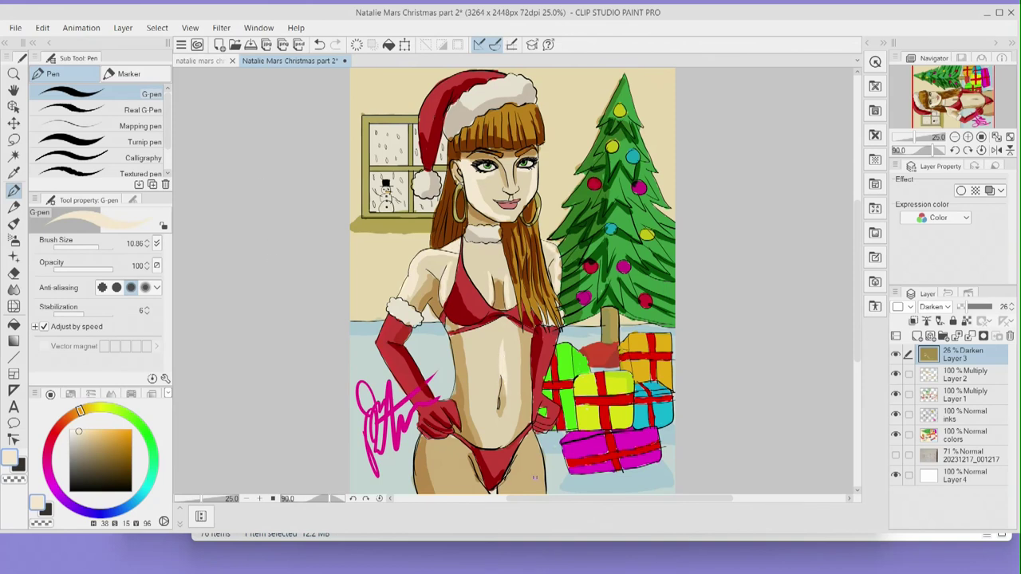
pyautogui.moveTo(540, 497); pyautogui.dragTo(541, 496)
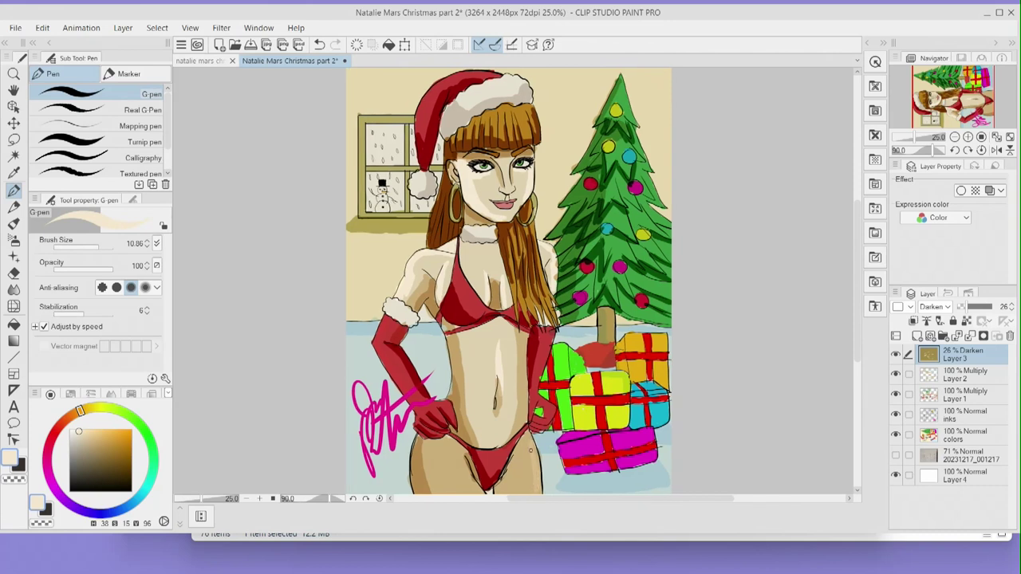
# Switch to a light green with hue 109, saturation 34, value 90 and start highlighting the Christmas tree's branches beside the red ornament
pyautogui.click(14, 173)
pyautogui.click(587, 206)
pyautogui.click(13, 190)
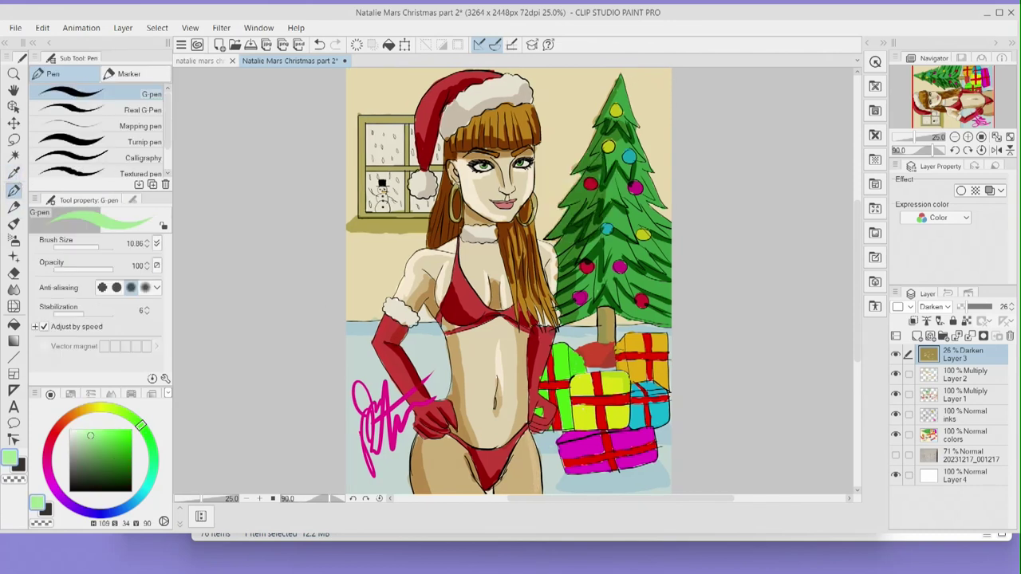
pyautogui.moveTo(585, 183); pyautogui.dragTo(583, 189)
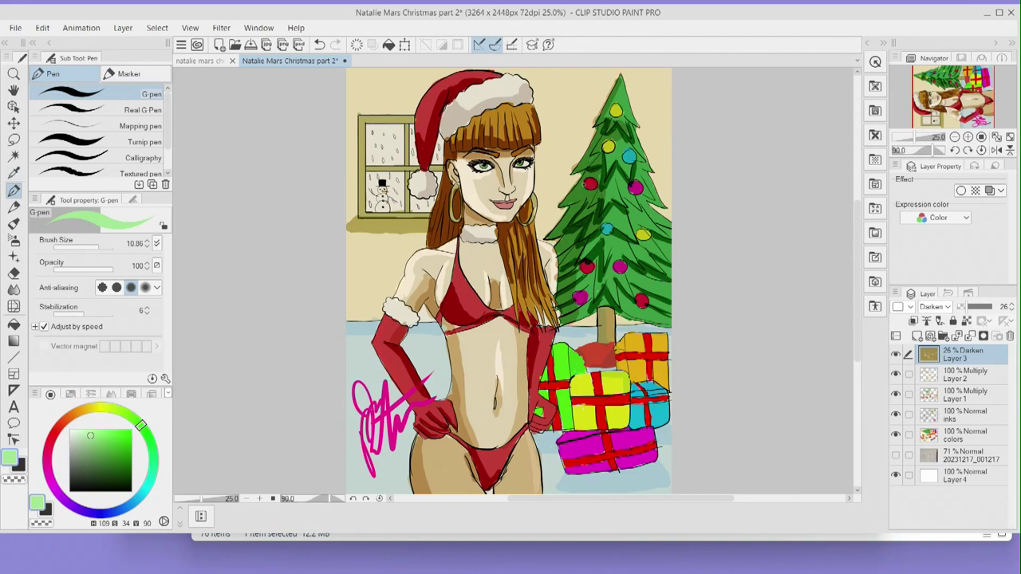